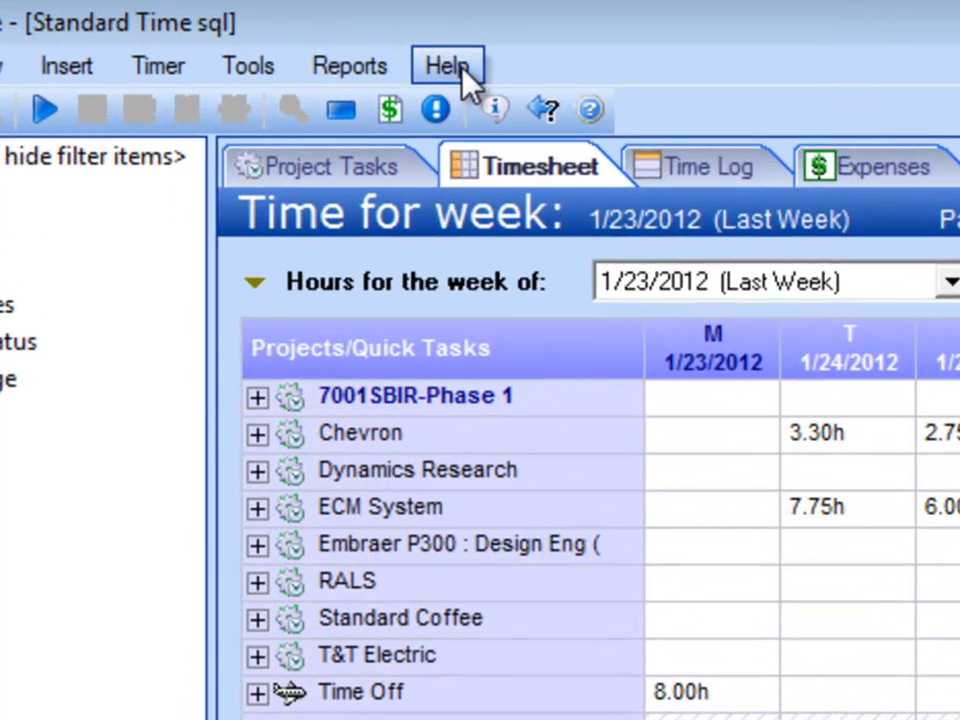
Step: Start the Startup Project Wizard and add a new project named "A New Project"
left_click(306, 40)
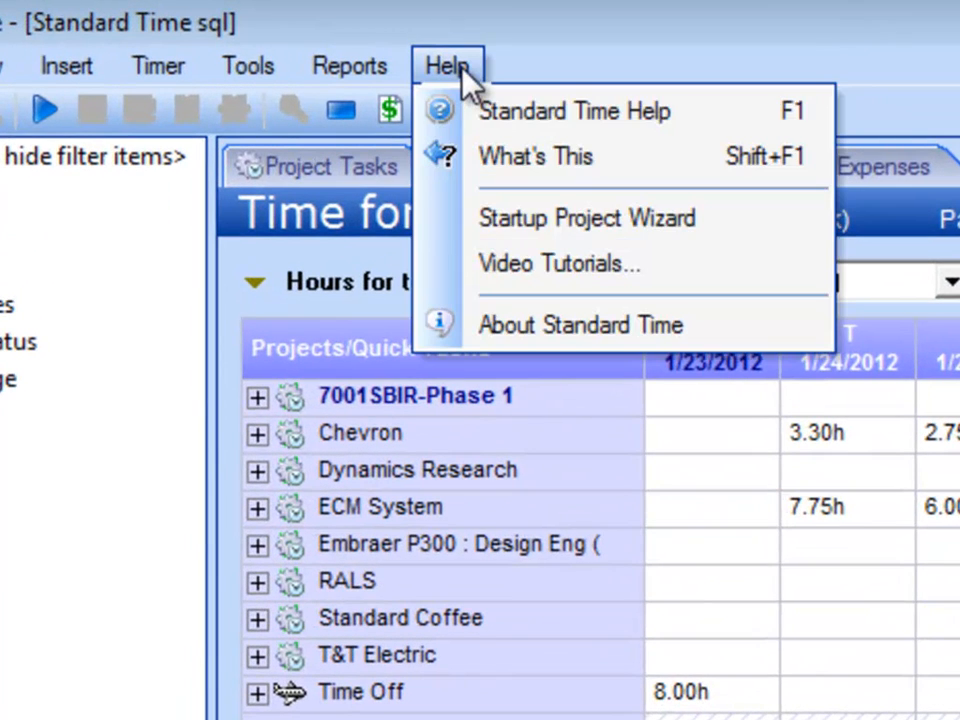
left_click(776, 226)
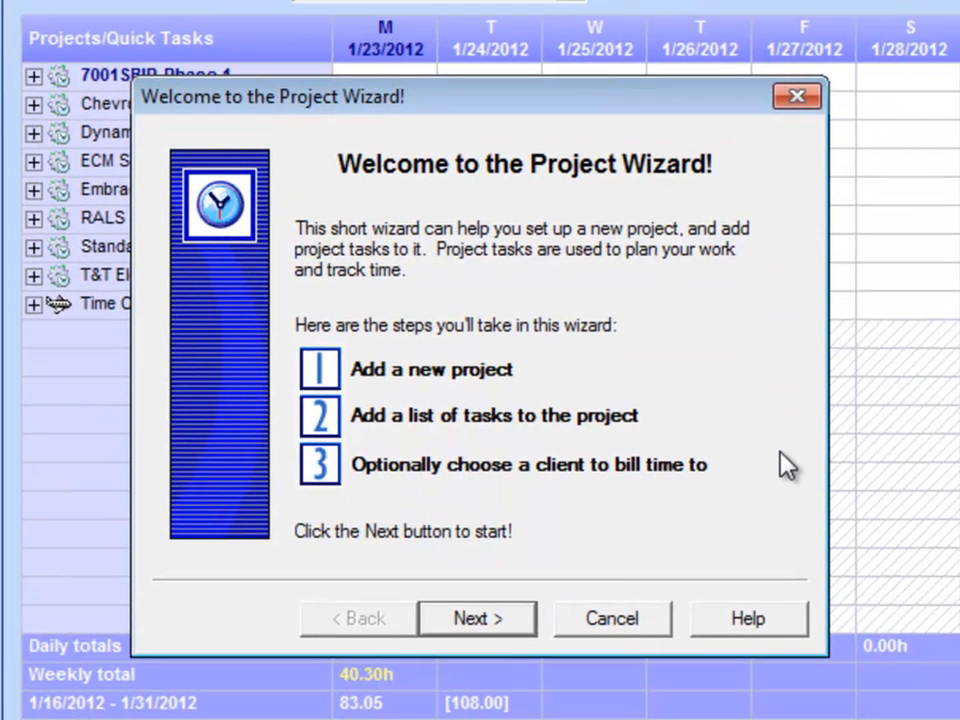
left_click(533, 620)
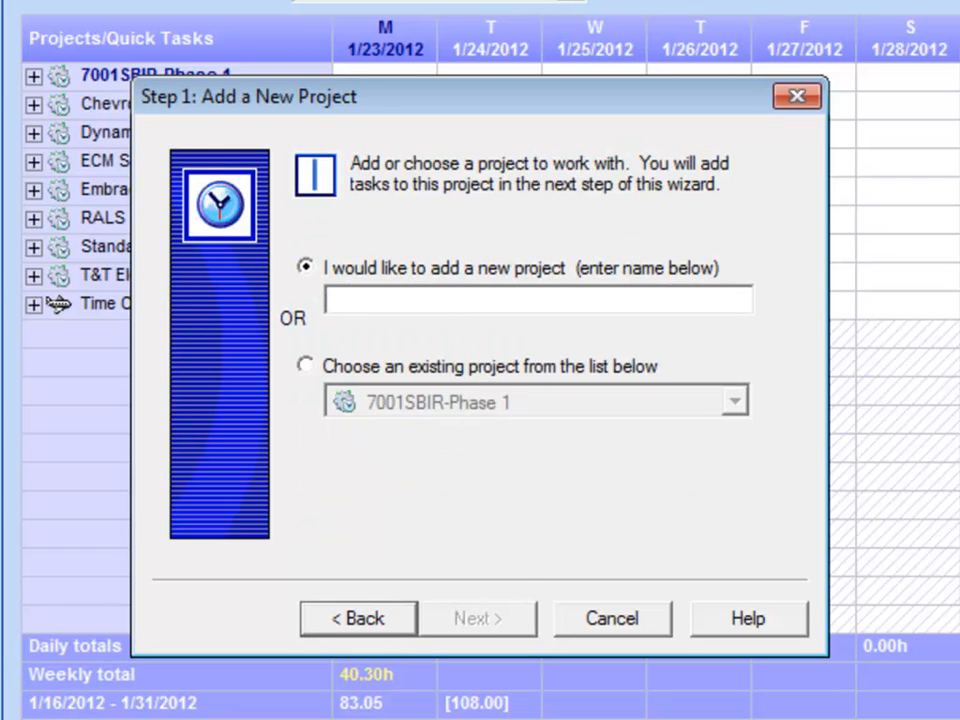
type("A New Project")
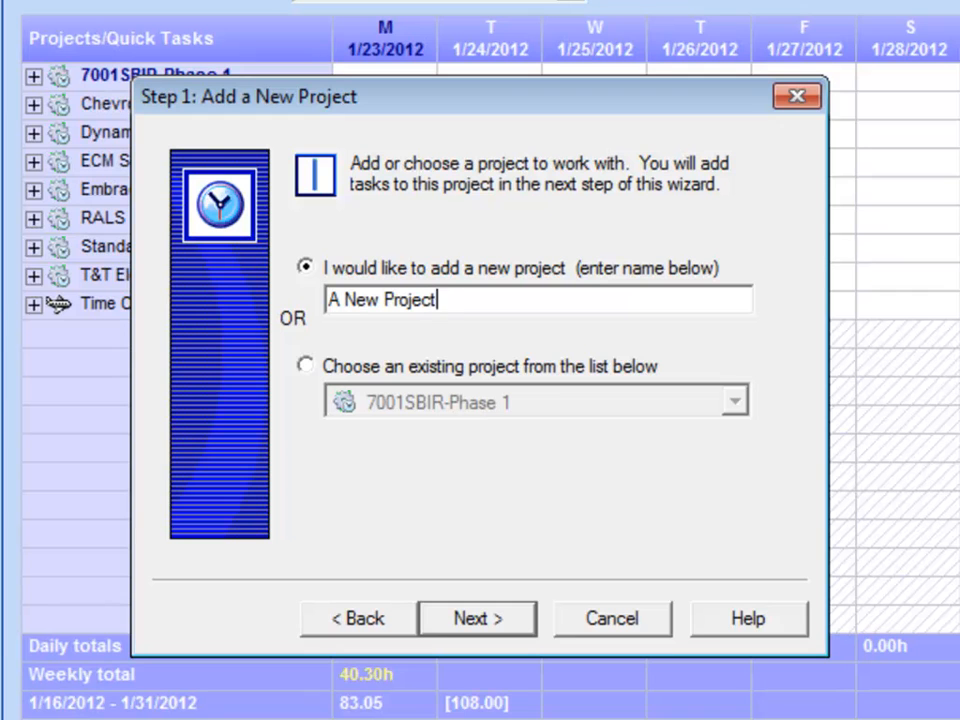
left_click(516, 620)
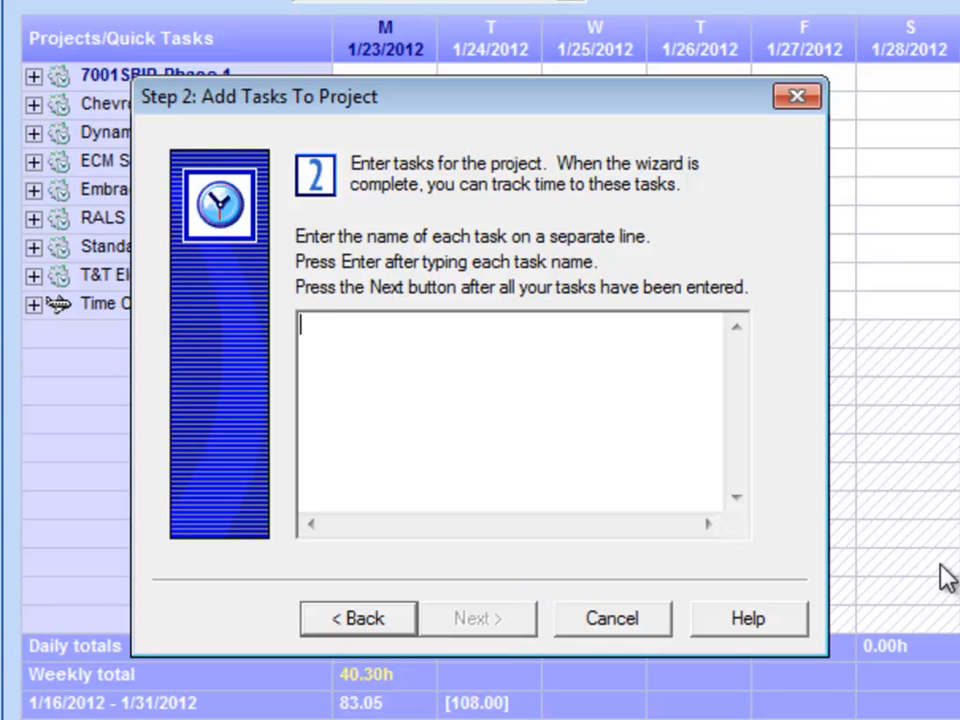
Step: Enter Task a, Task b and Task c as the new project's tasks, each on its own line
type("Task a")
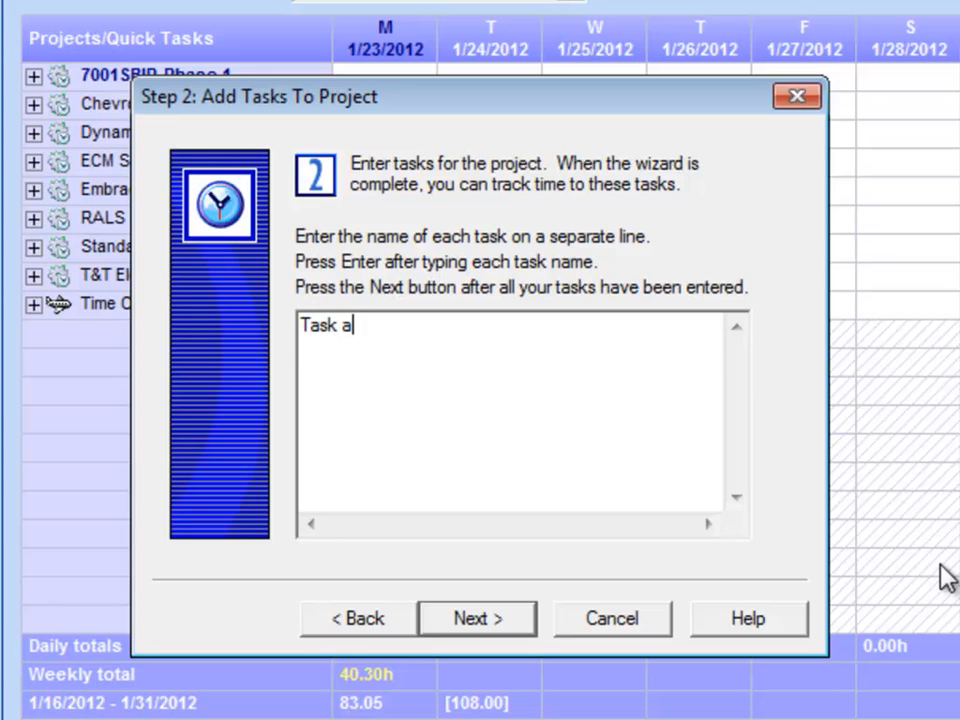
key("Return")
type("Task b")
key("Return")
type("Task c")
left_click(525, 628)
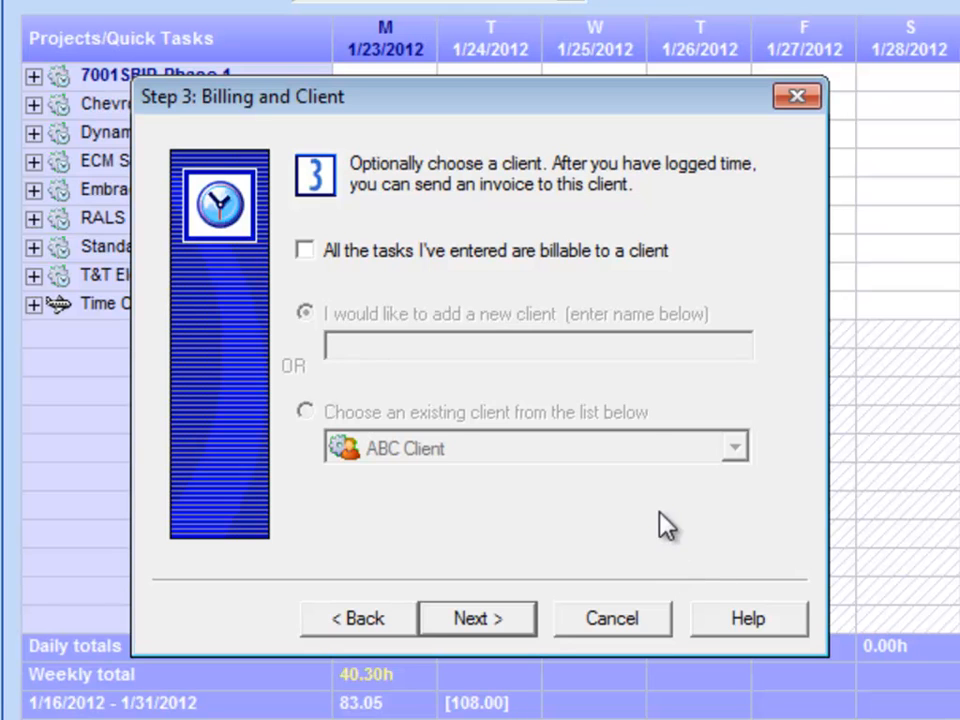
left_click(306, 252)
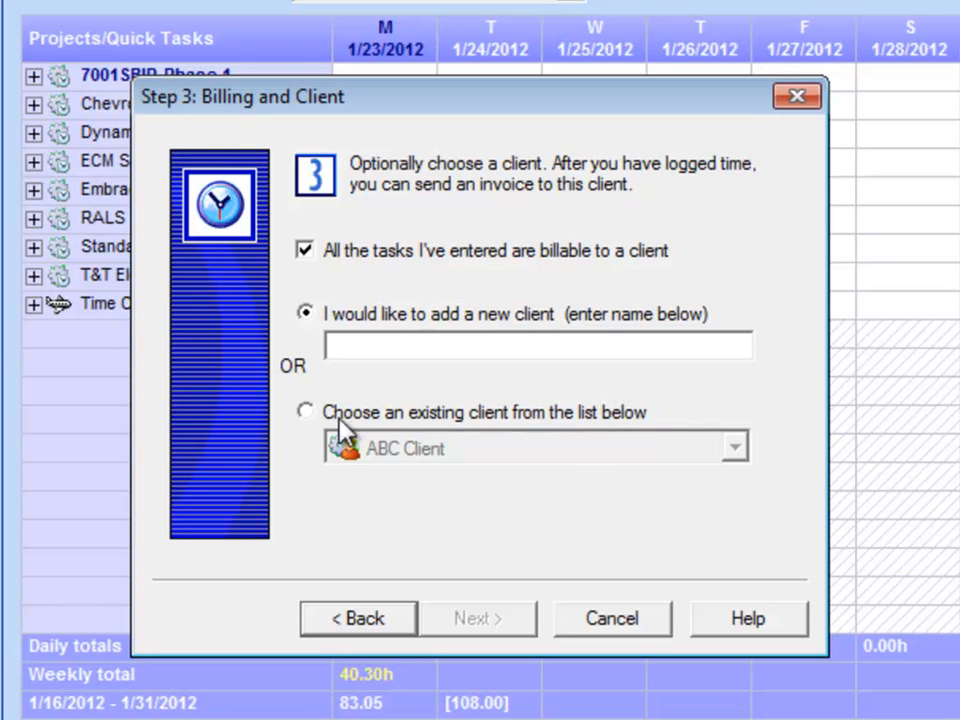
left_click(305, 411)
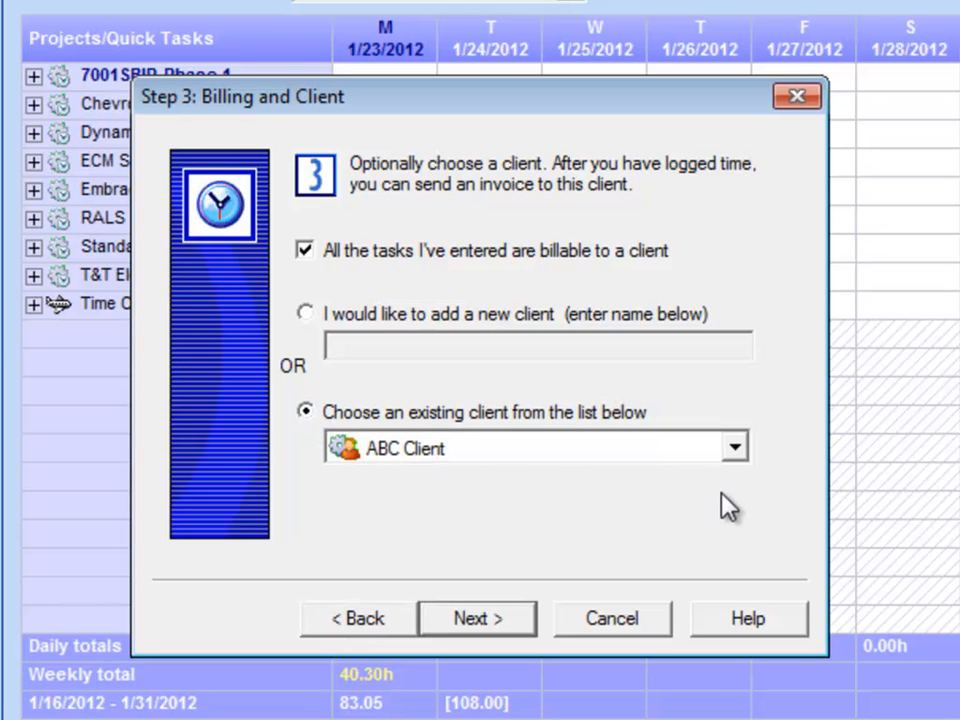
left_click(735, 450)
scroll(738, 466, "down", 2)
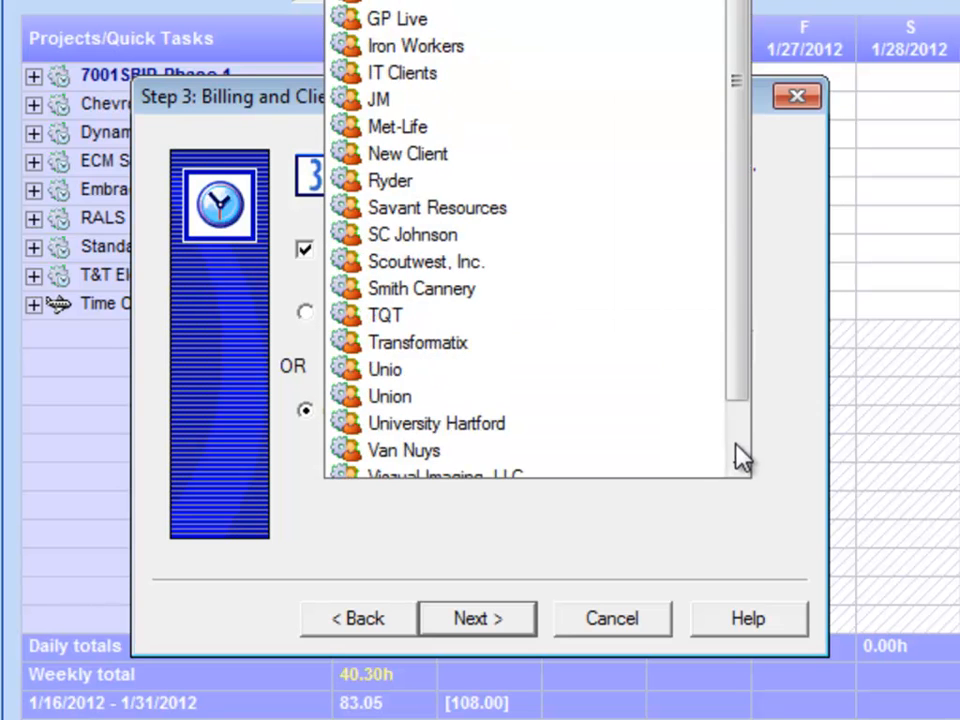
scroll(739, 466, "down", 1)
scroll(738, 430, "up", 1)
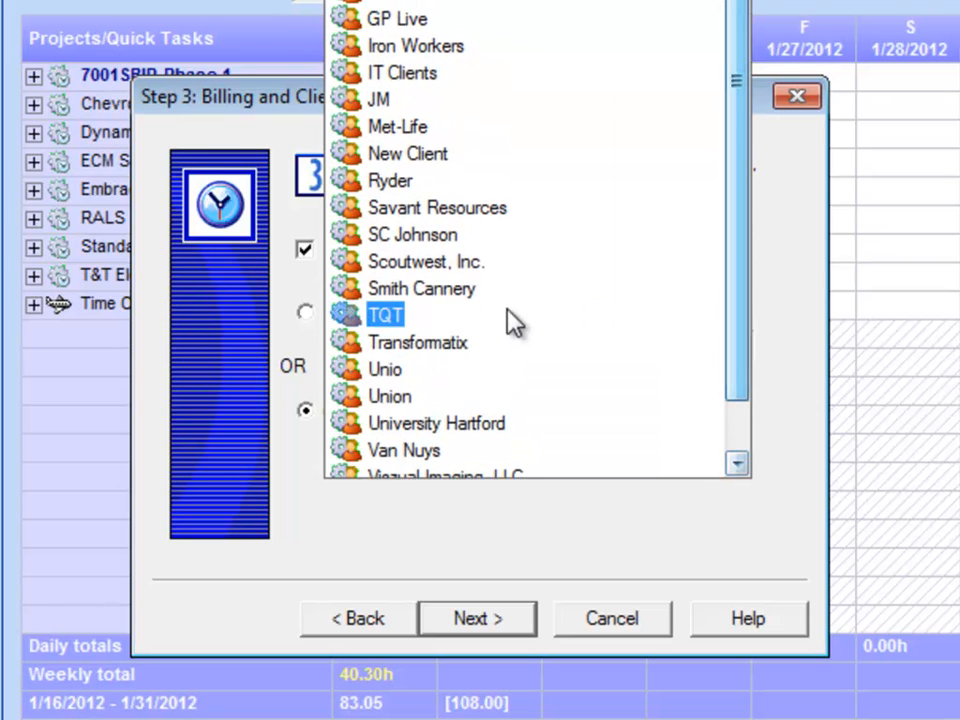
left_click(308, 322)
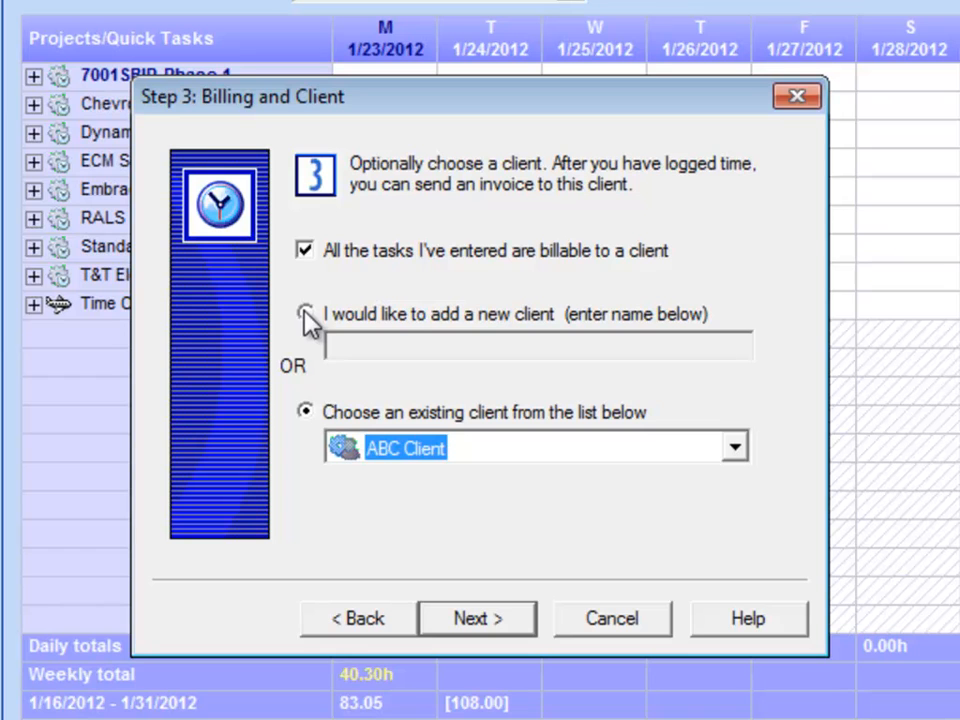
left_click(311, 320)
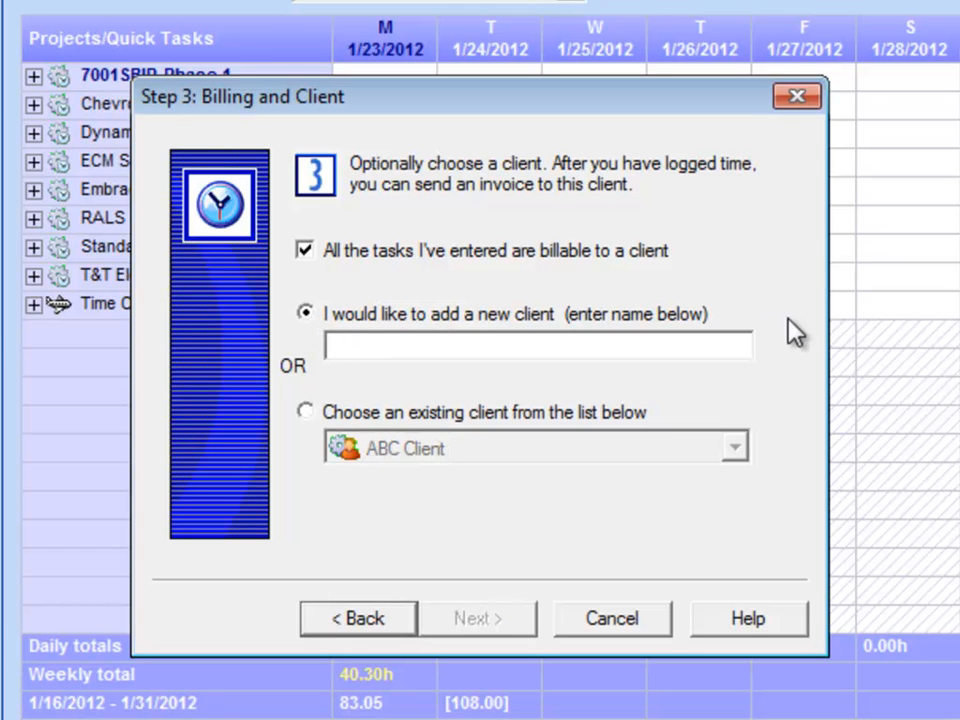
type("xxxx")
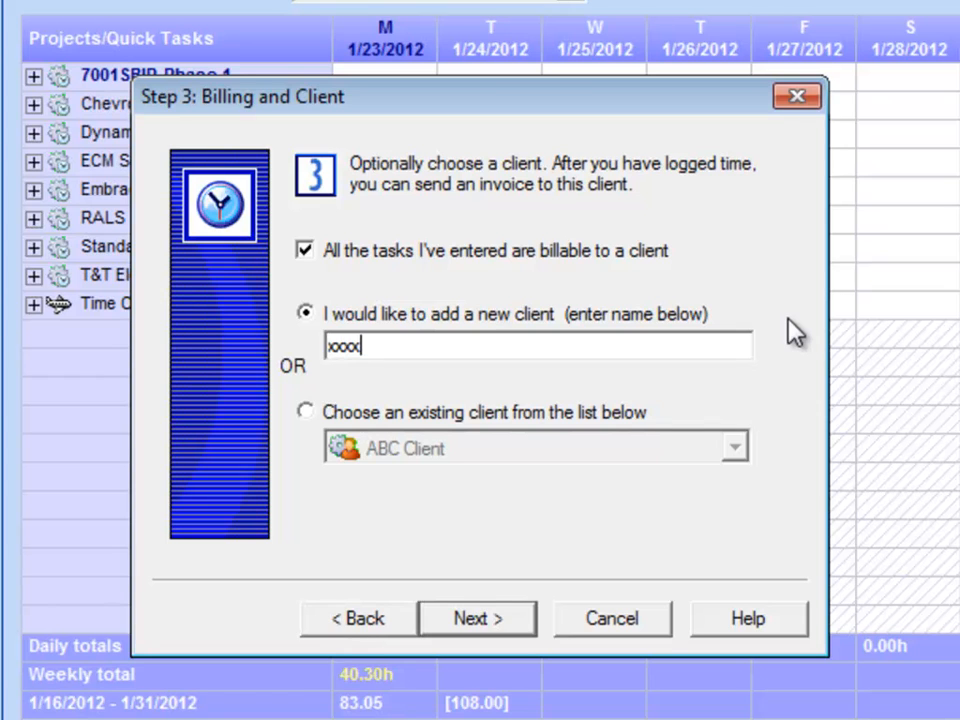
key("BackSpace")
key("BackSpace")
key("BackSpace")
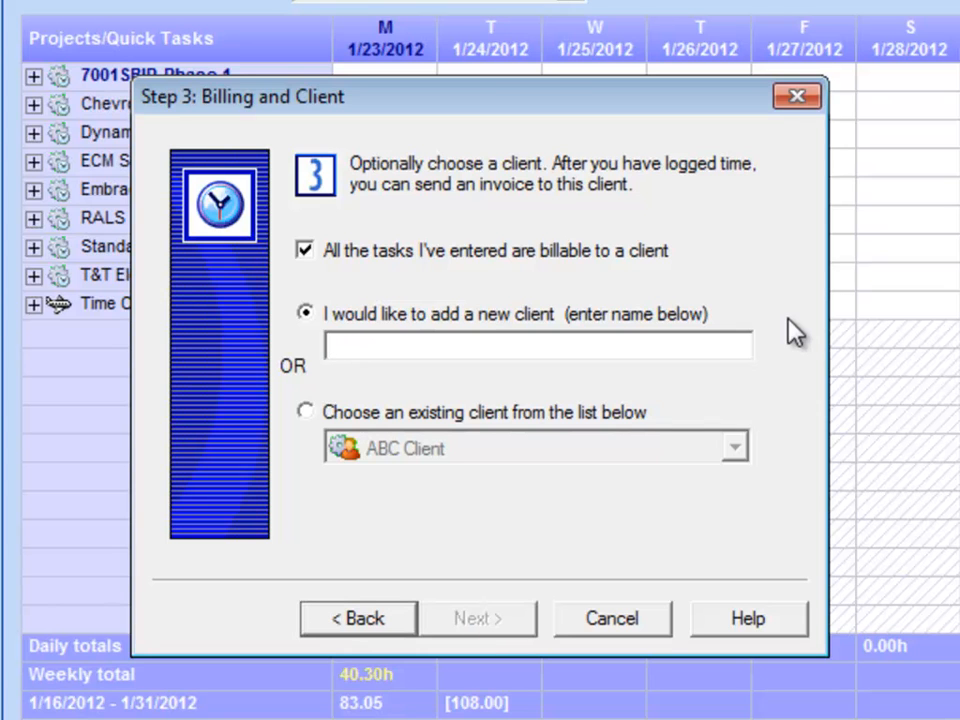
left_click(309, 252)
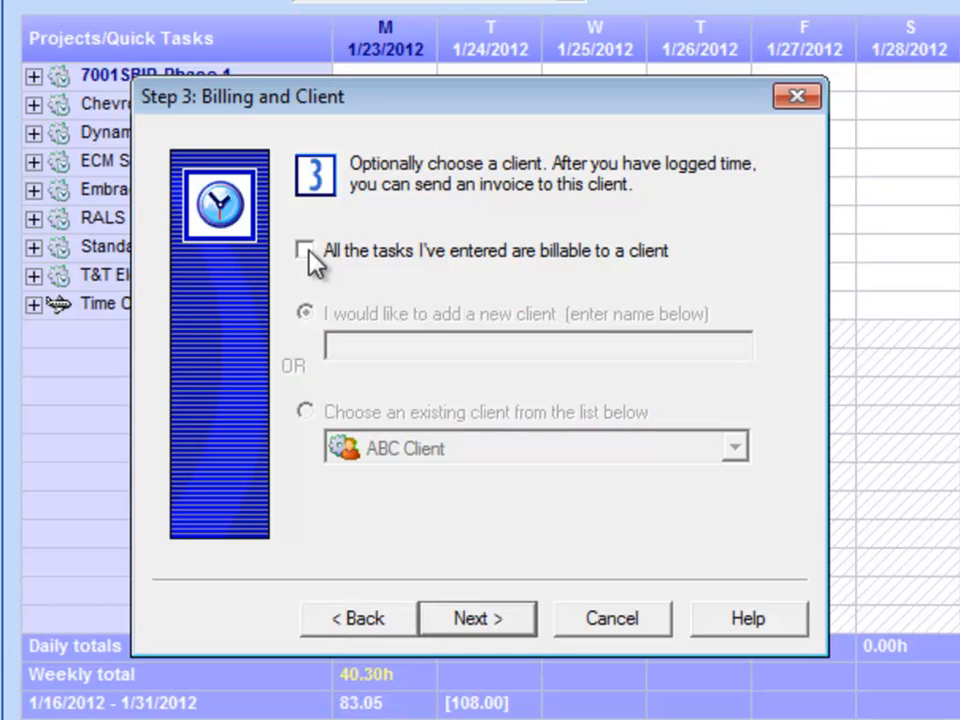
Step: Finish the project wizard without a billable client and expand A New Project in the timesheet to show its tasks
left_click(535, 628)
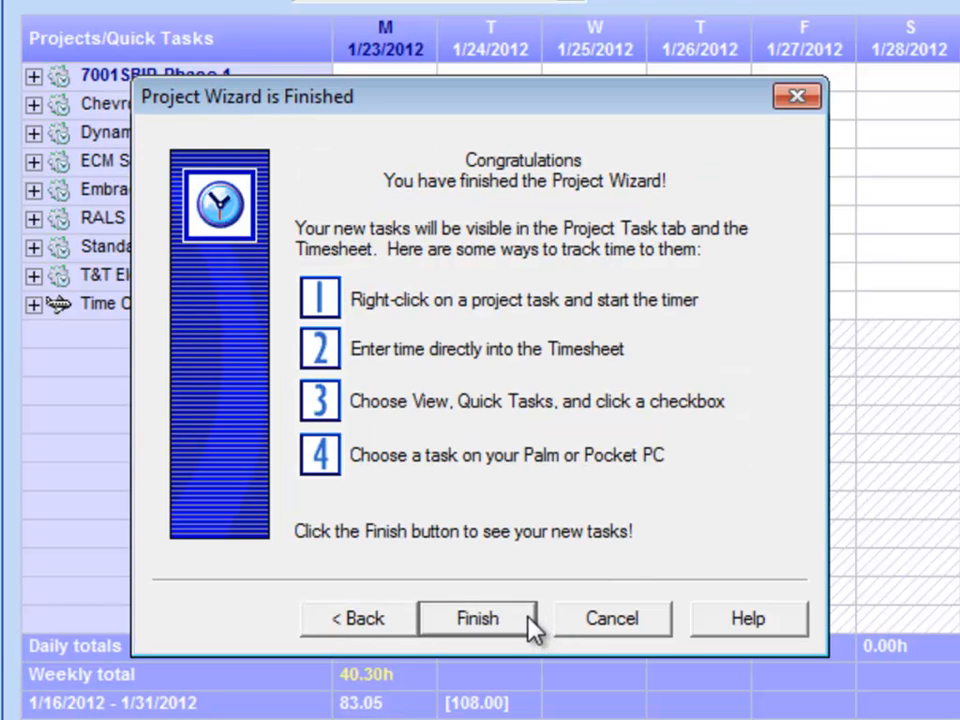
left_click(516, 628)
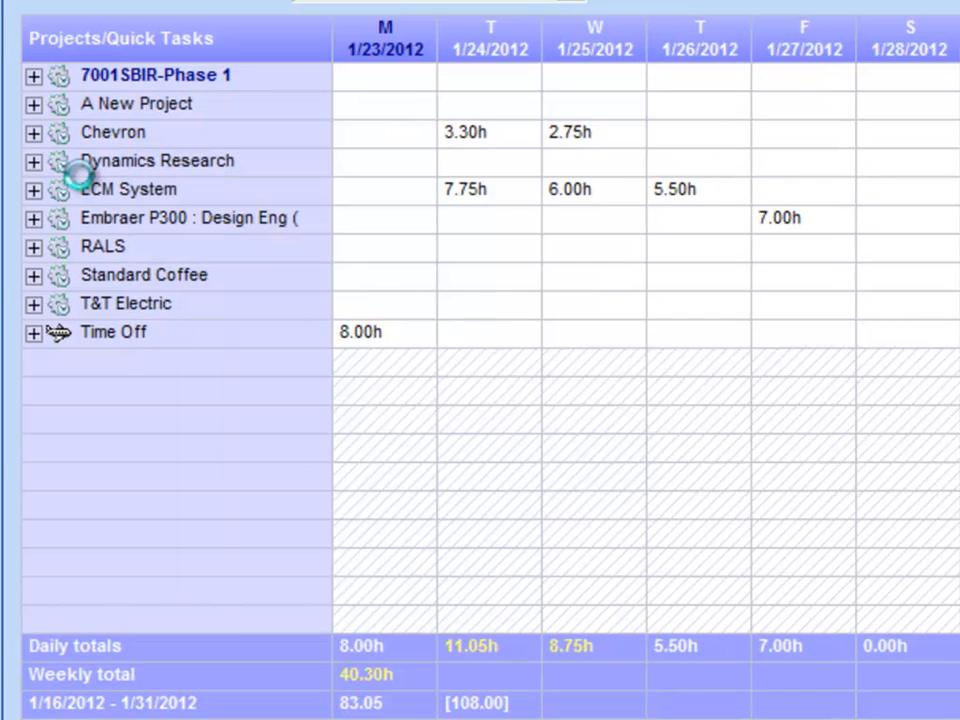
left_click(33, 105)
left_click_drag(98, 140, 108, 196)
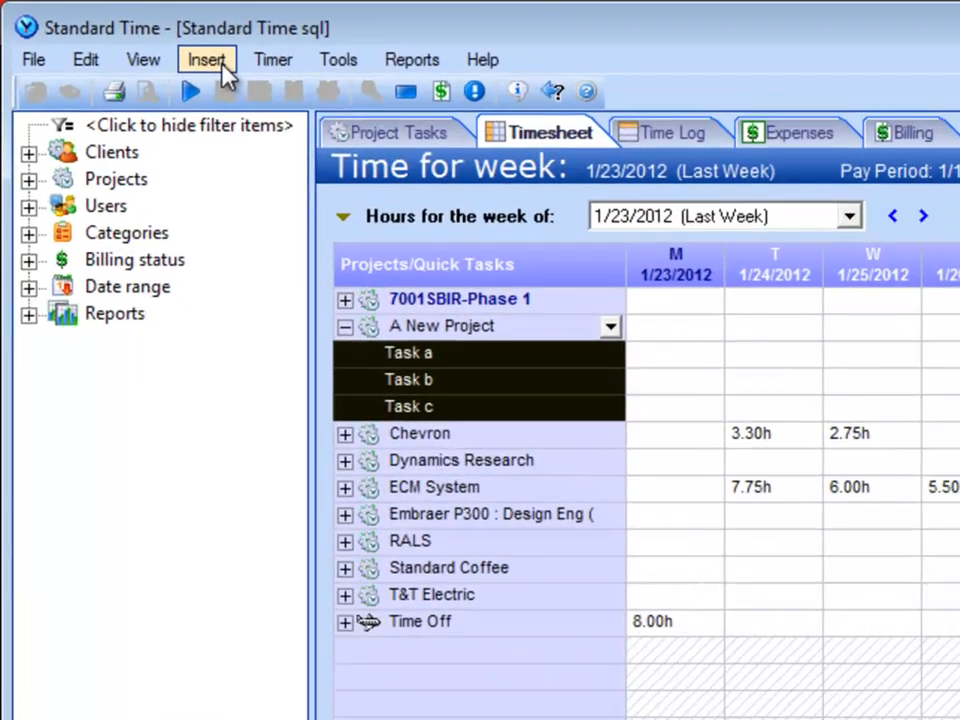
Step: Start a new project task named "Task d" and assign it to the project A New Project
left_click(222, 66)
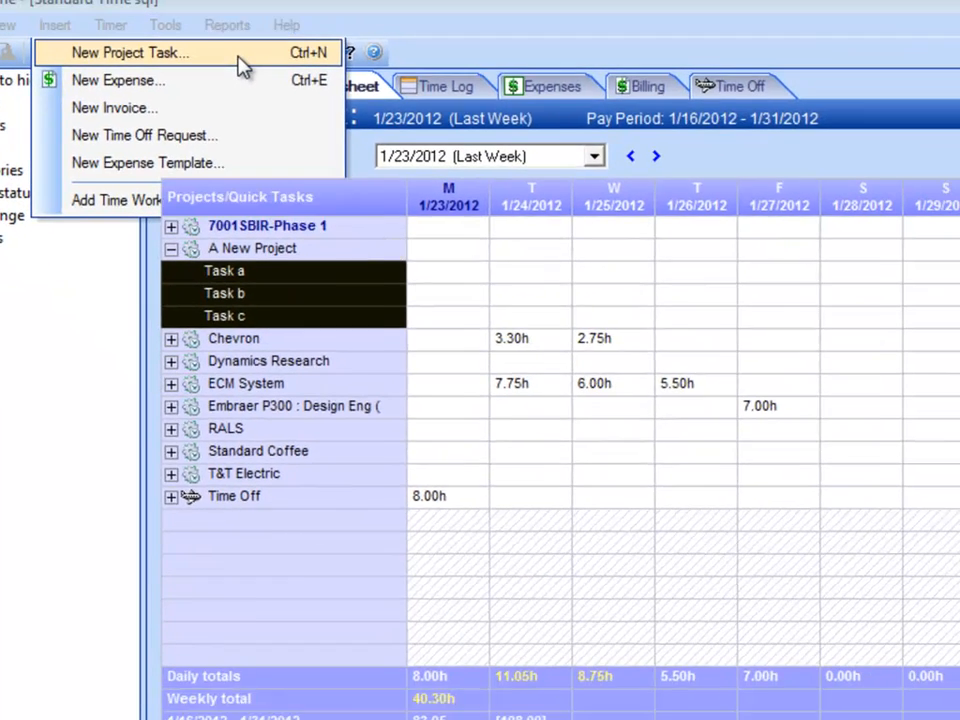
left_click(451, 115)
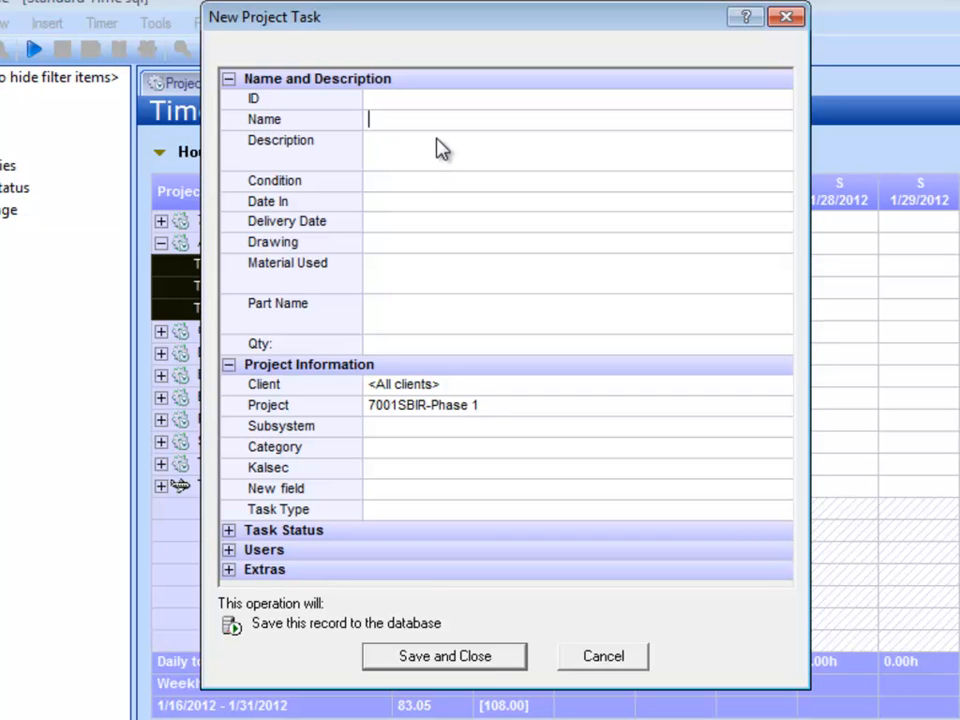
type("Task d")
left_click(785, 410)
left_click(784, 407)
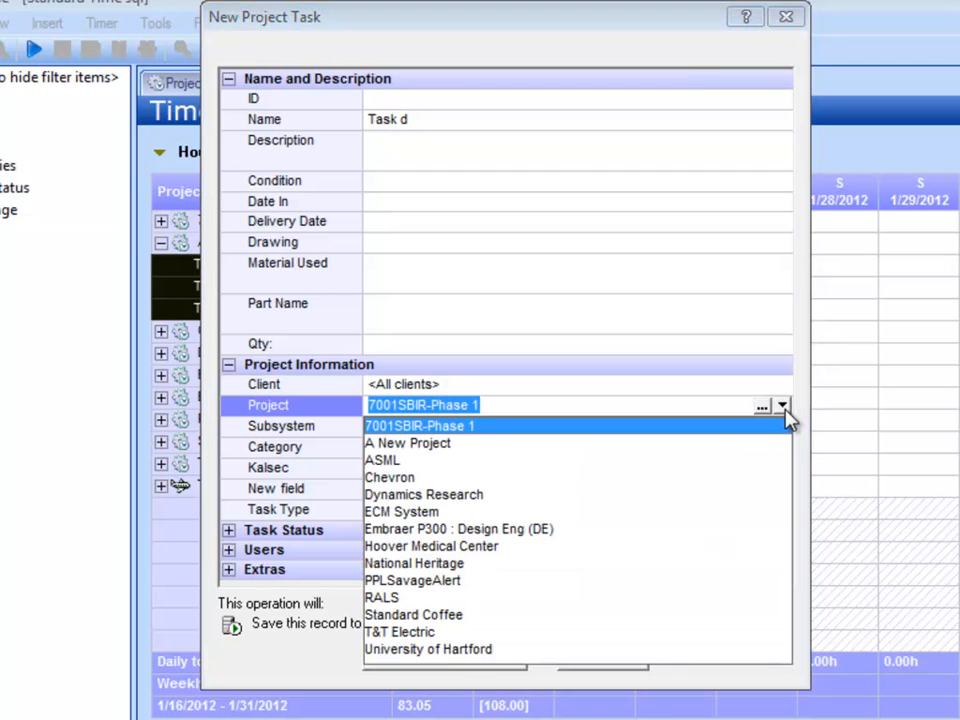
left_click(452, 443)
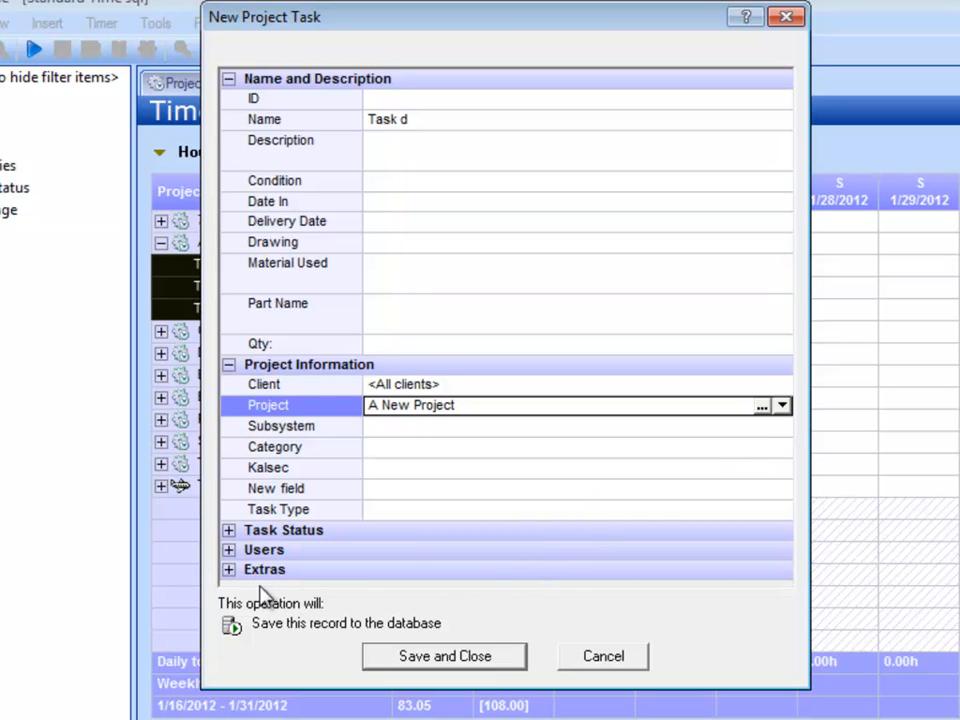
Step: Mark Task d as a Quick Task in its extra properties and save the task
left_click(230, 572)
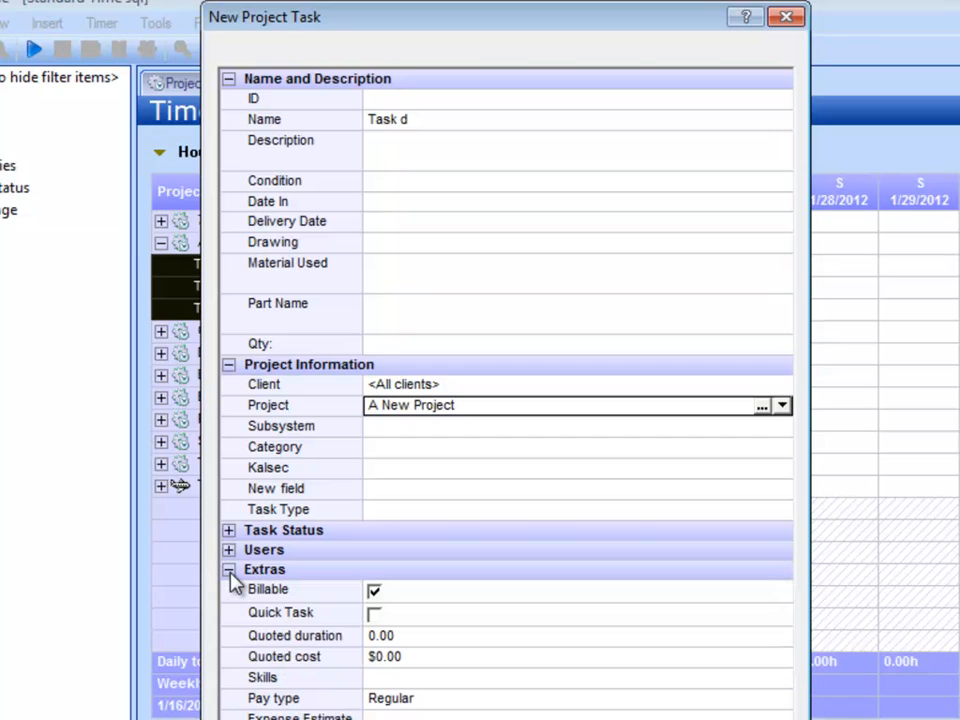
left_click(374, 615)
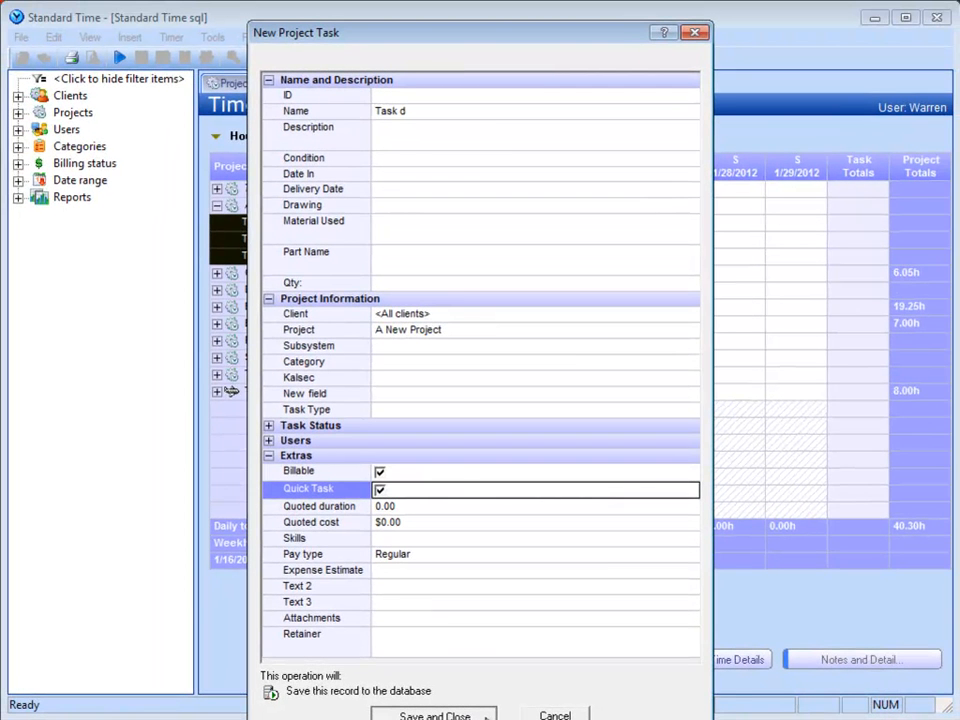
left_click(435, 714)
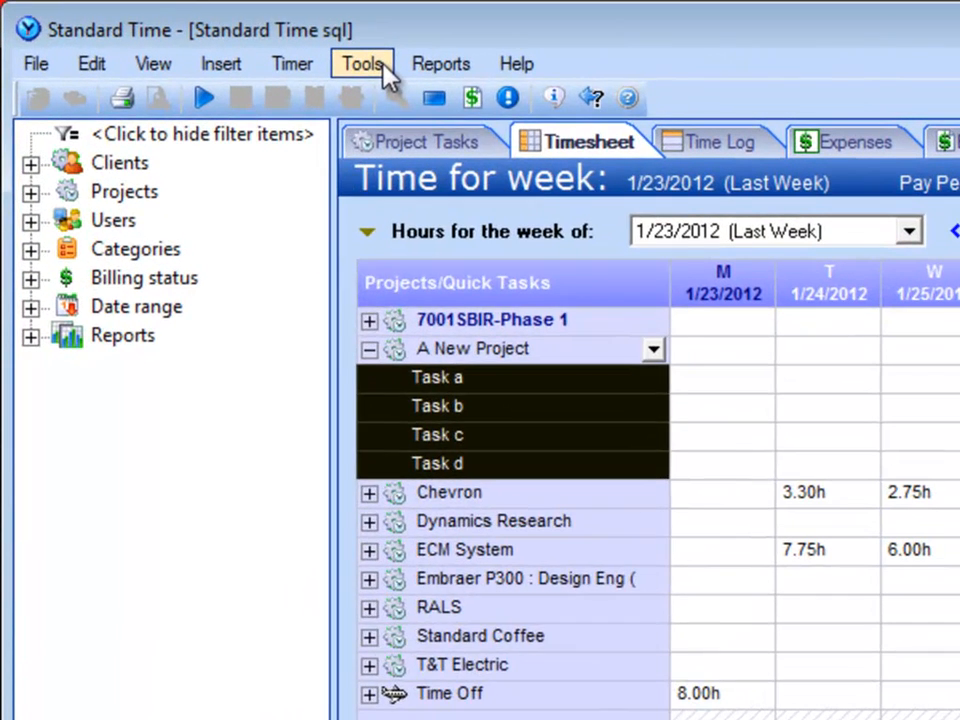
Step: Open the project list and duplicate A New Project, confirming the duplication
left_click(357, 62)
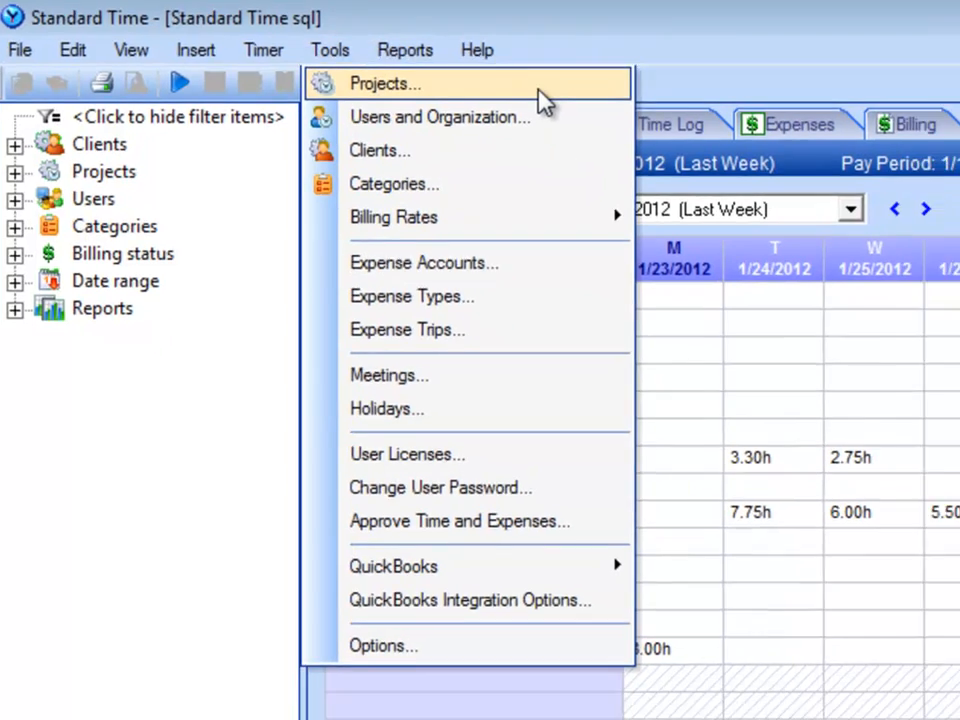
left_click(540, 100)
mouse_move(396, 193)
left_mouse_down()
mouse_move(398, 334)
mouse_move(399, 182)
left_mouse_up()
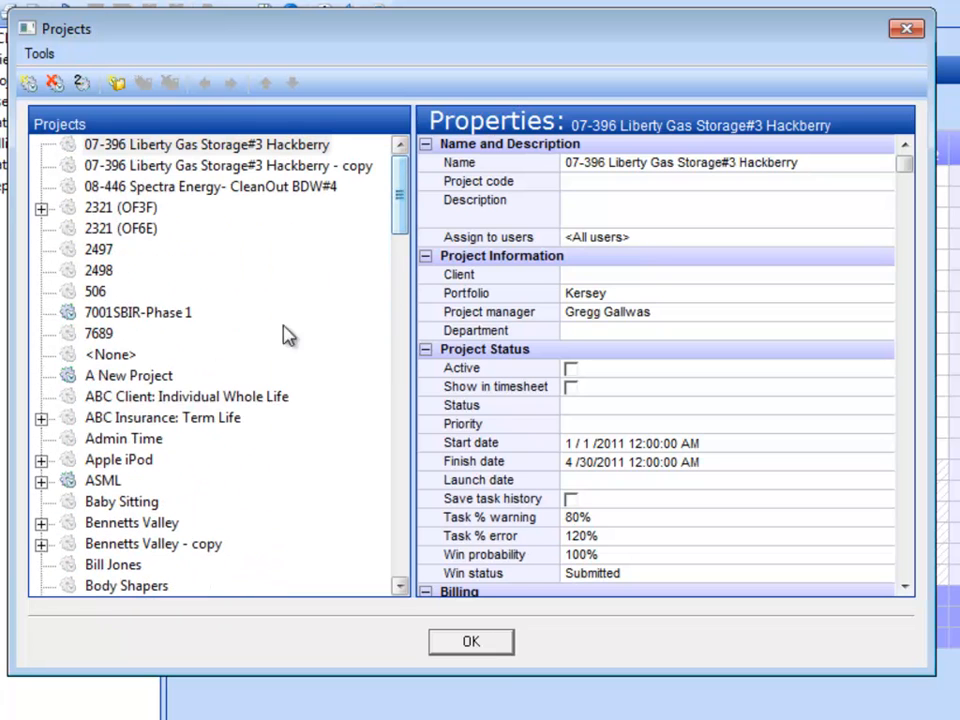
left_click(165, 380)
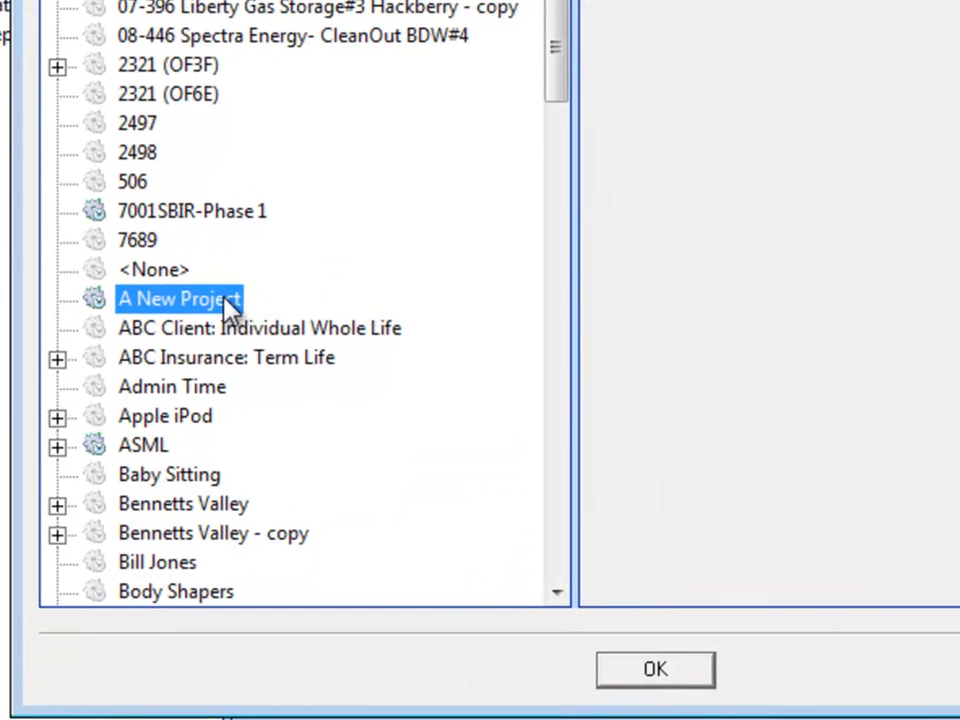
right_click(226, 300)
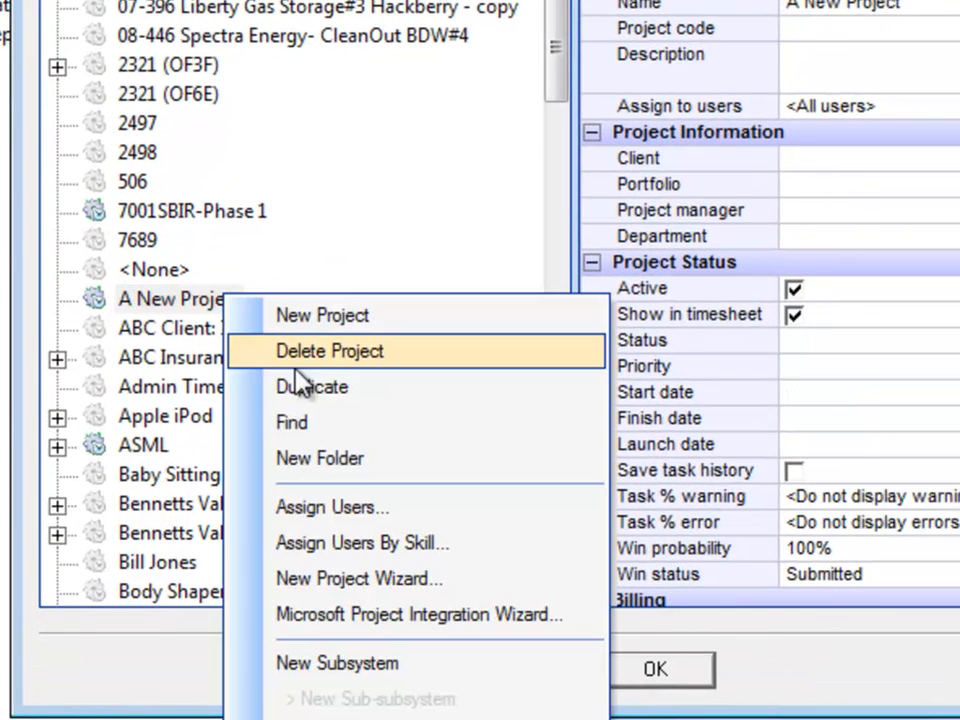
left_click(445, 393)
left_click(680, 352)
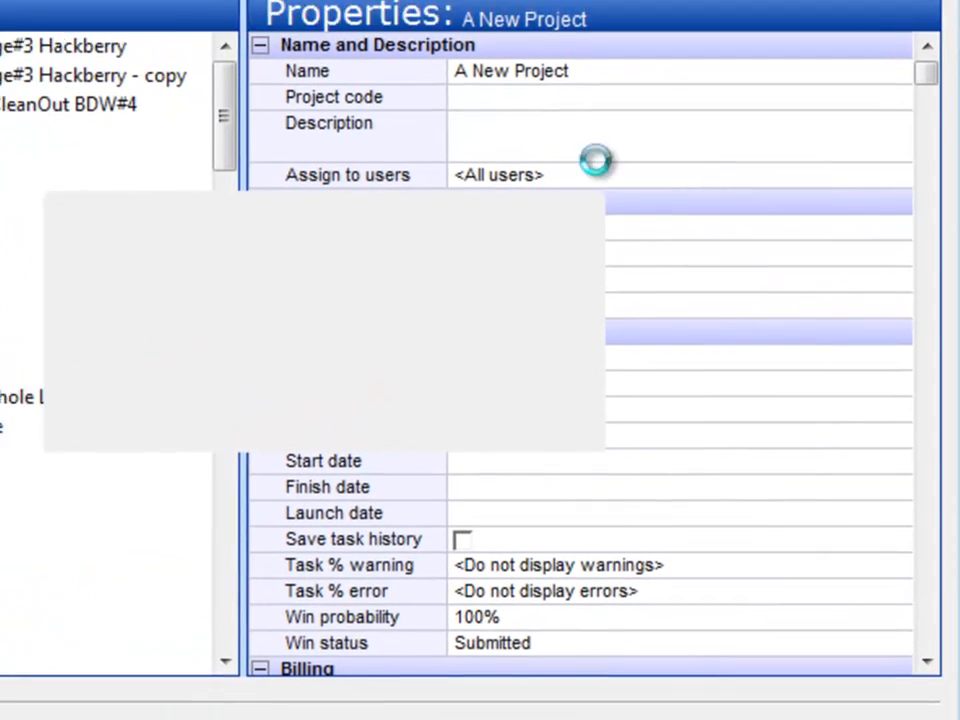
Step: Examine the name and the available client choices of the duplicated project, leaving the project list when done
left_click(517, 65)
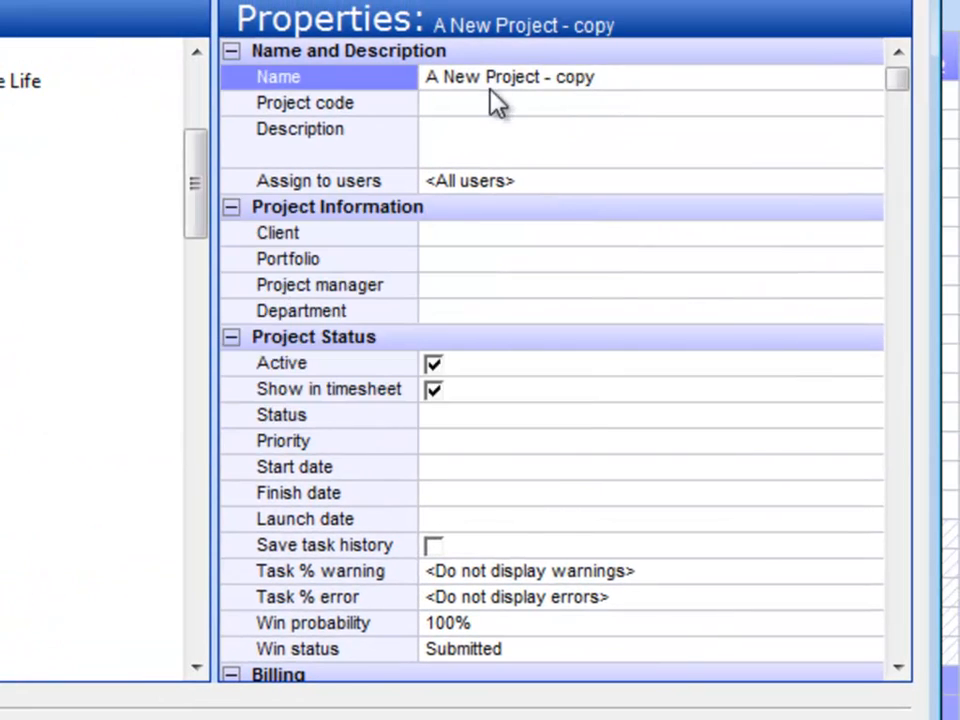
left_click(560, 84)
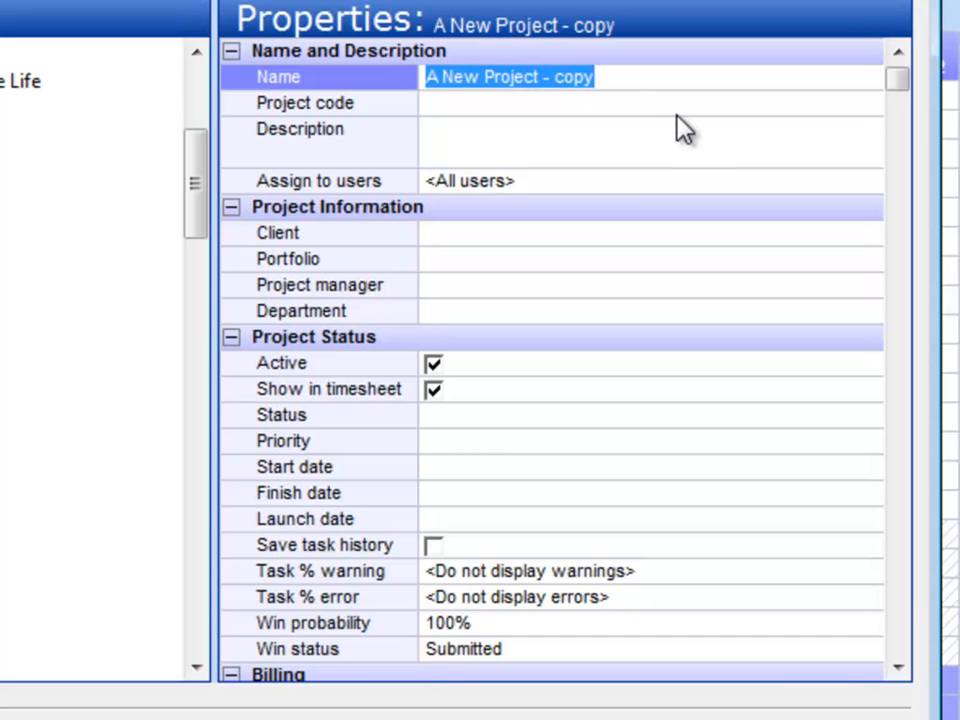
left_click(874, 240)
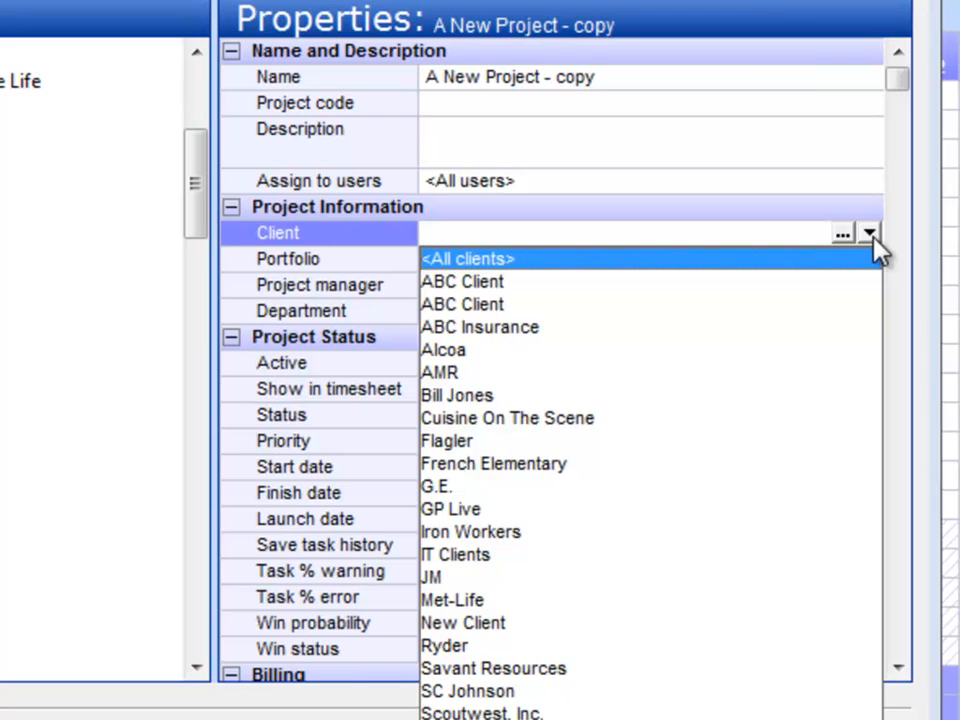
left_click(872, 238)
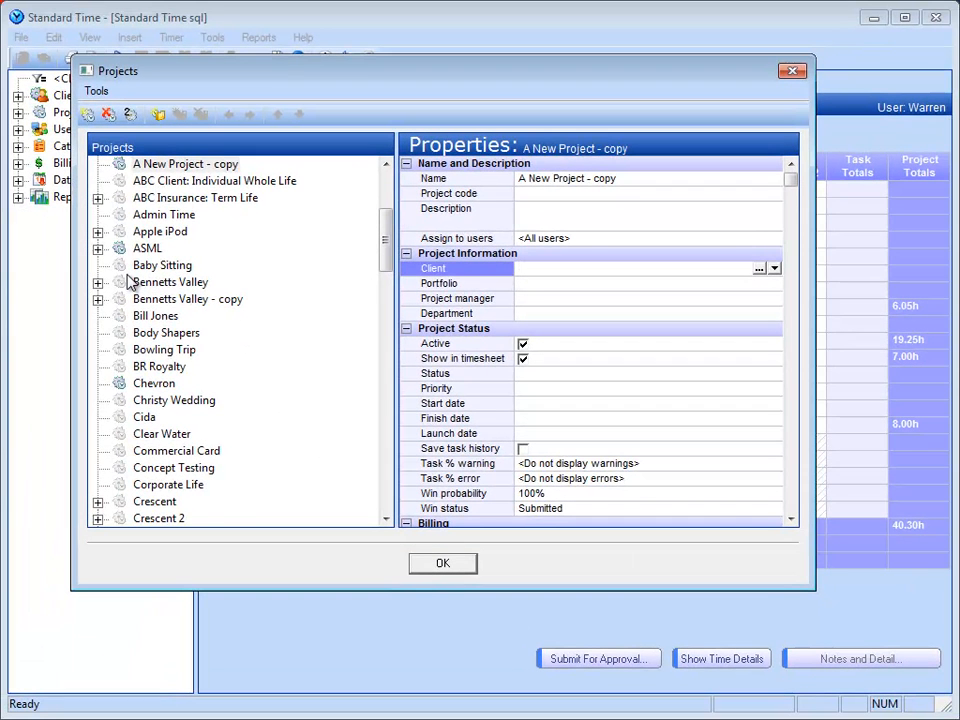
left_click(620, 181)
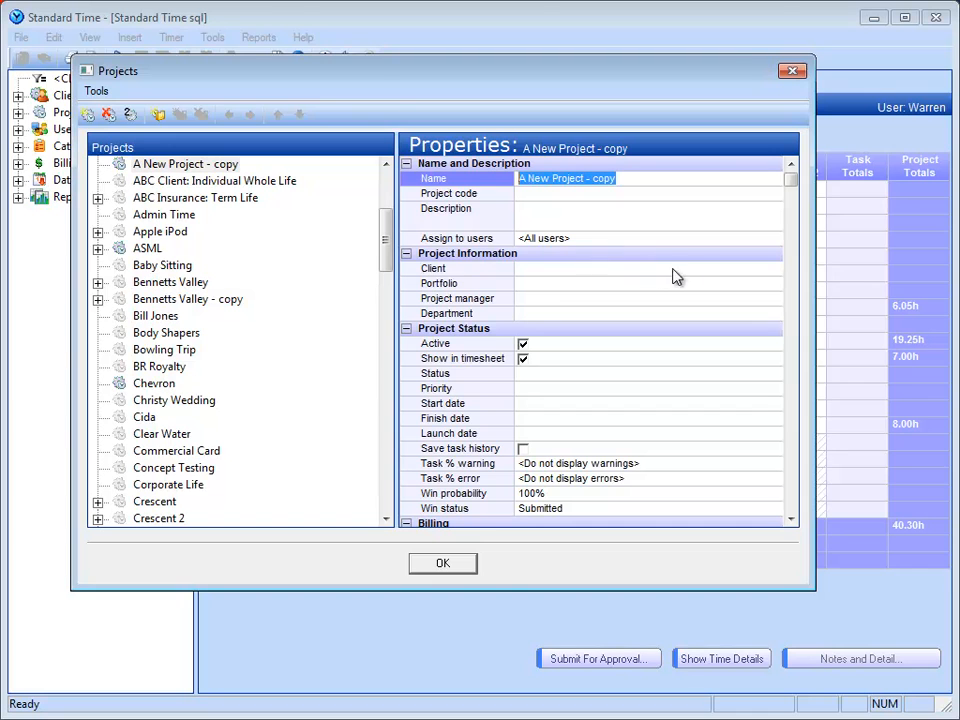
left_click(774, 270)
left_click(773, 270)
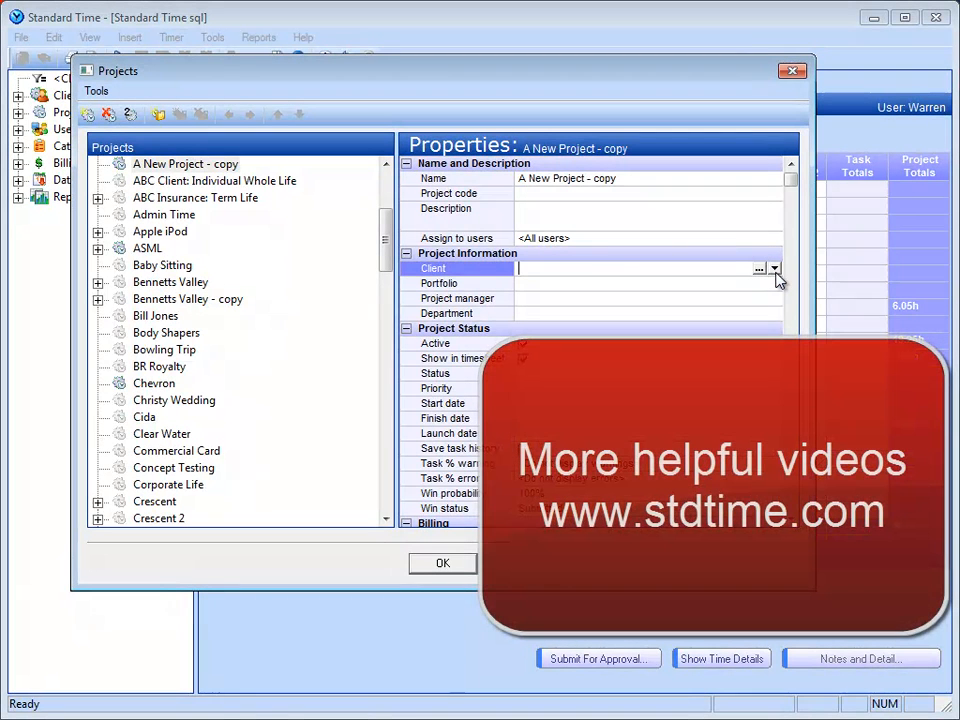
left_click(470, 572)
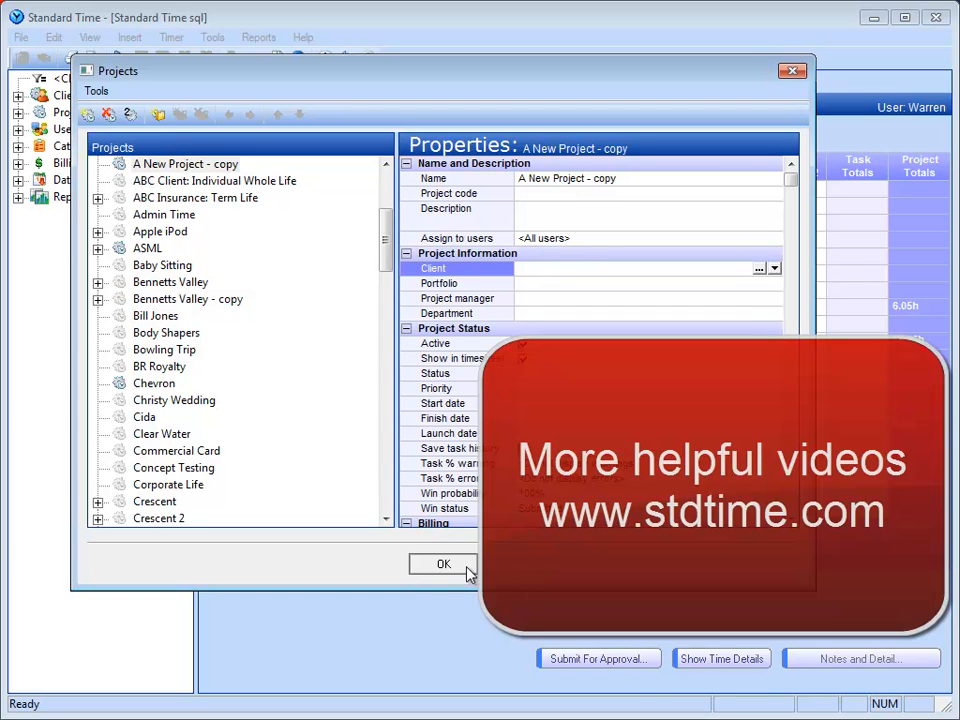